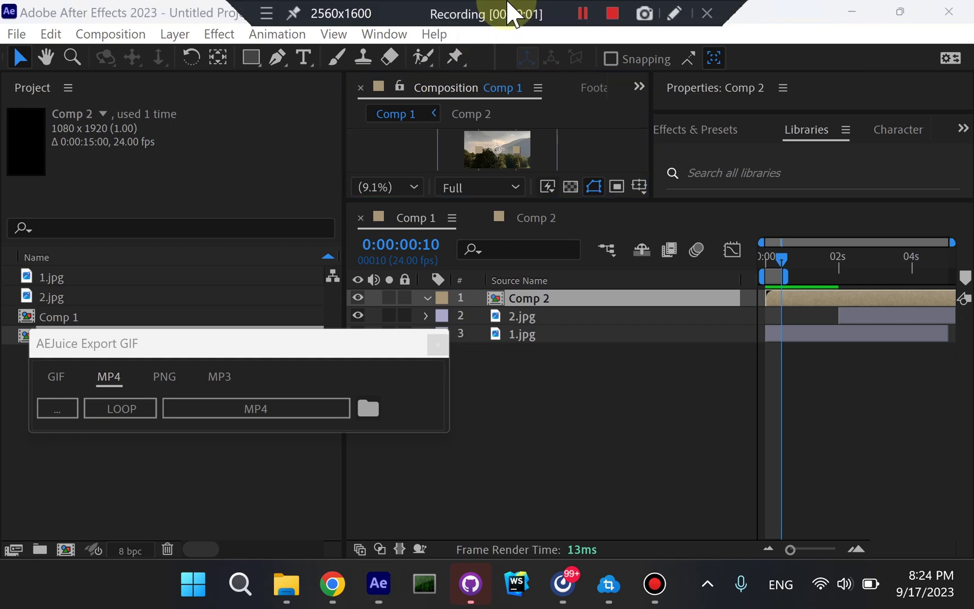
Loop the Comp 2 layer with AEJuice's LOOP tool, adding a Time Remap keyframe.
{"action": "left_click", "coordinate": [467, 152]}
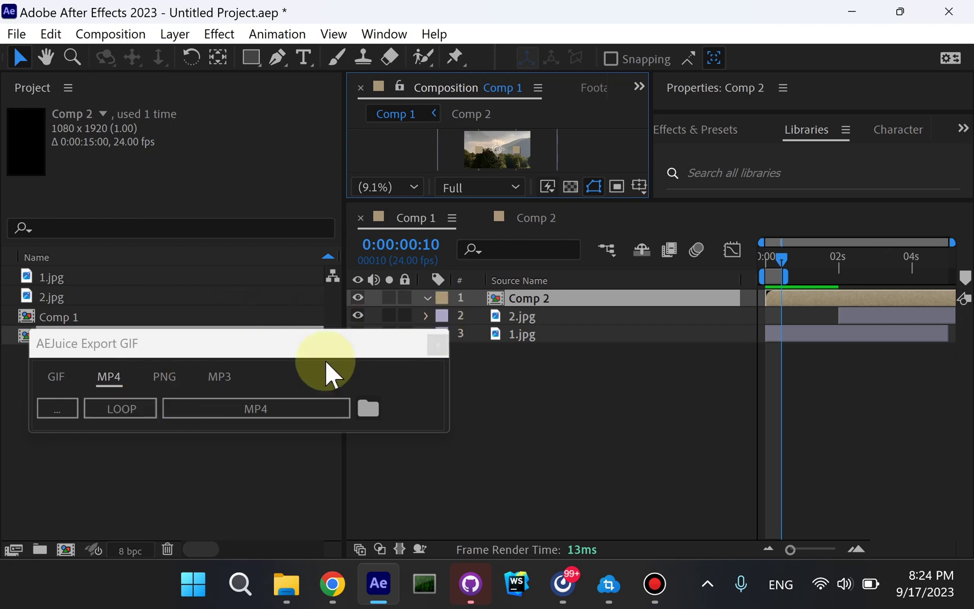
{"action": "left_click", "coordinate": [134, 415]}
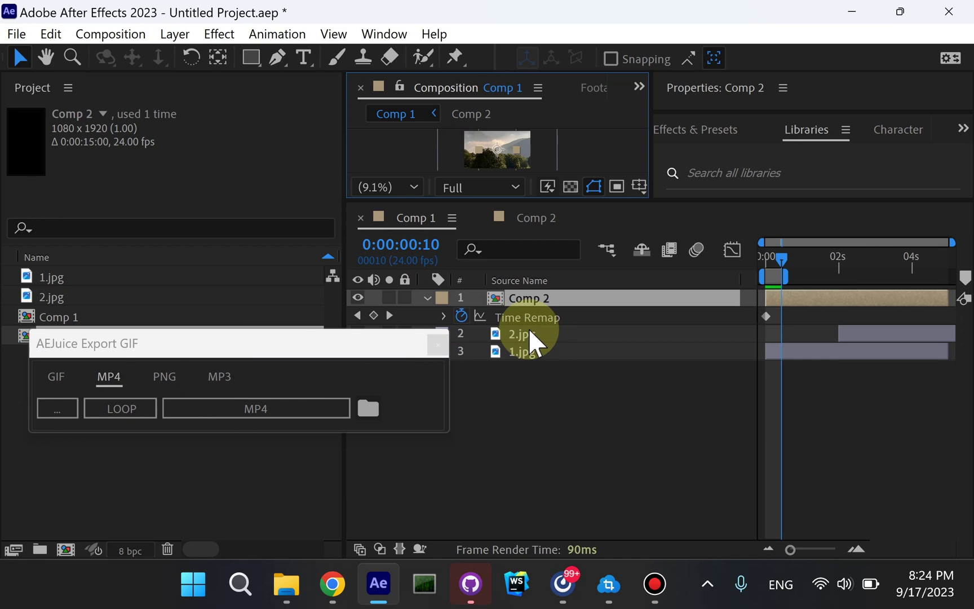
{"action": "left_click", "coordinate": [65, 409]}
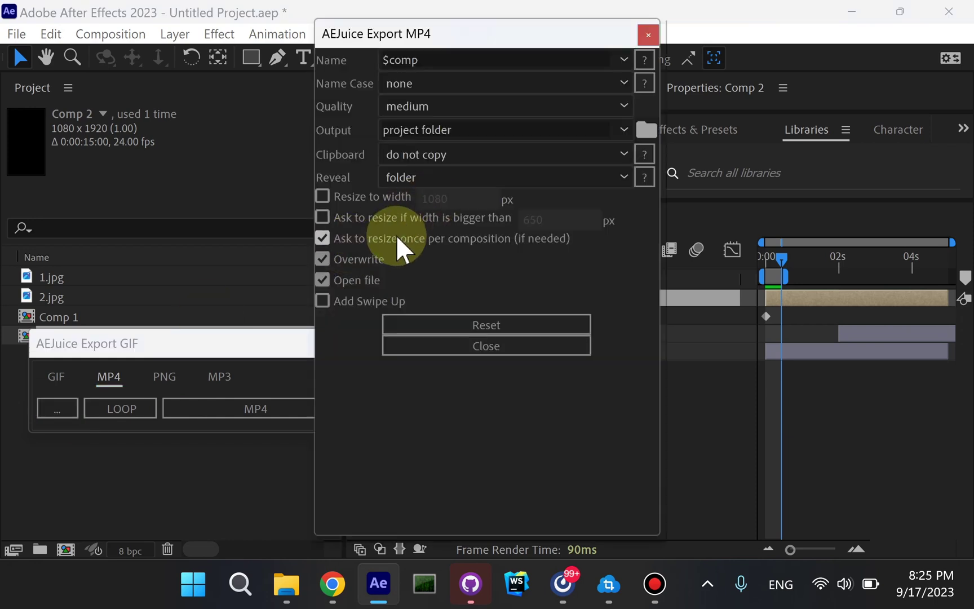
{"action": "left_click", "coordinate": [622, 182]}
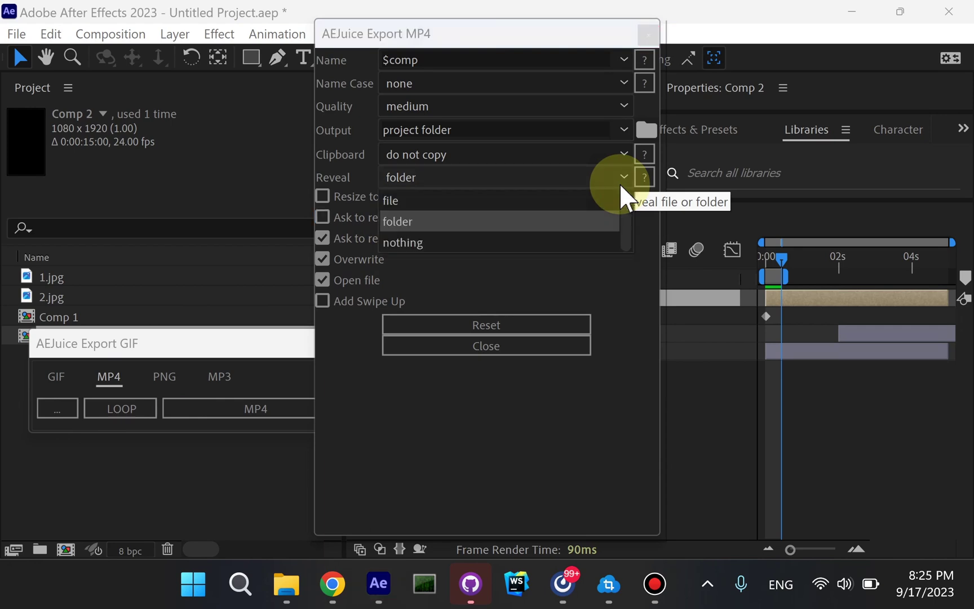
{"action": "left_click", "coordinate": [619, 182]}
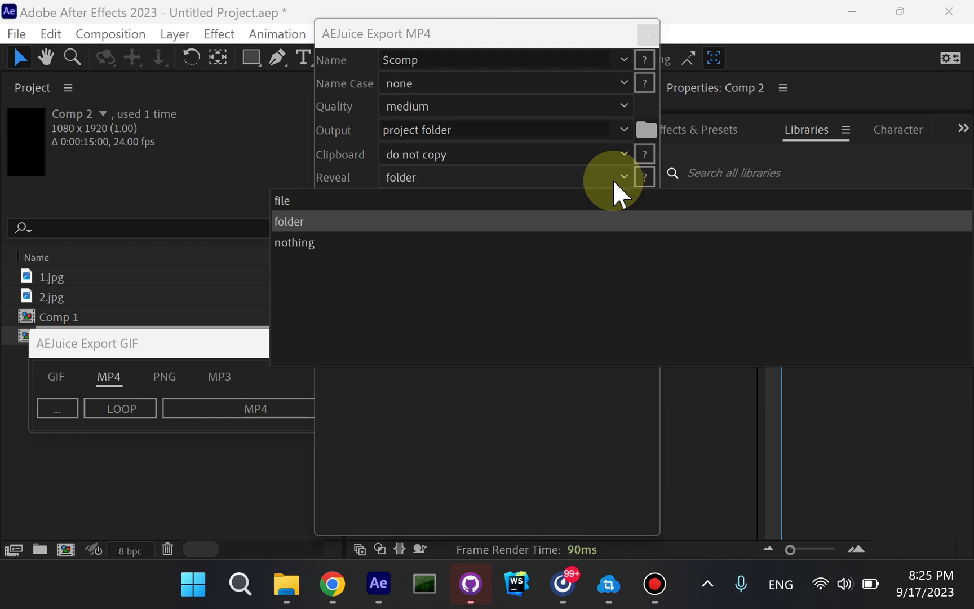
{"action": "left_click", "coordinate": [557, 38]}
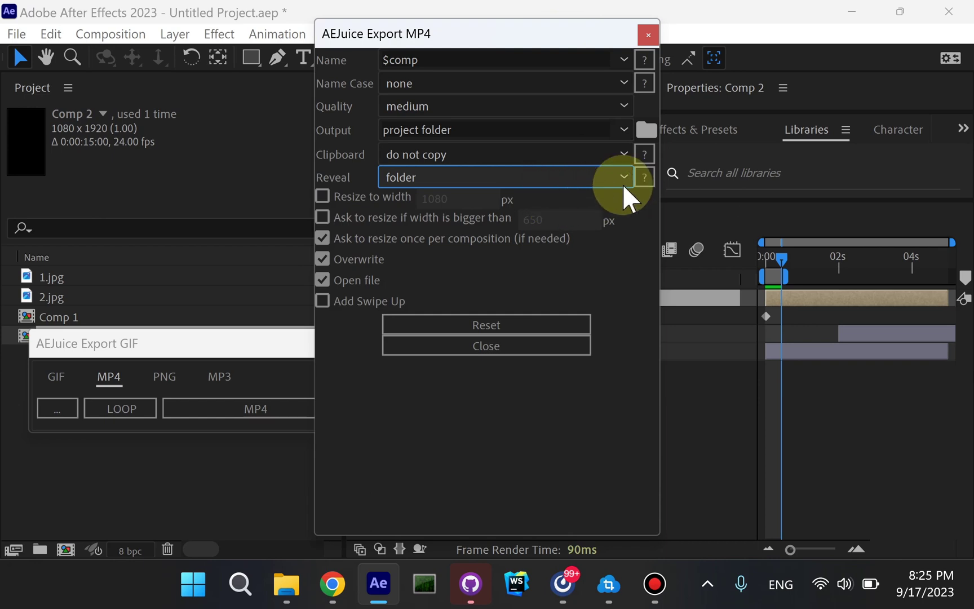
Export the selected comp, Comp 2, through AEJuice MP4 as a 15-second, 263 KB file.
{"action": "left_click", "coordinate": [487, 346]}
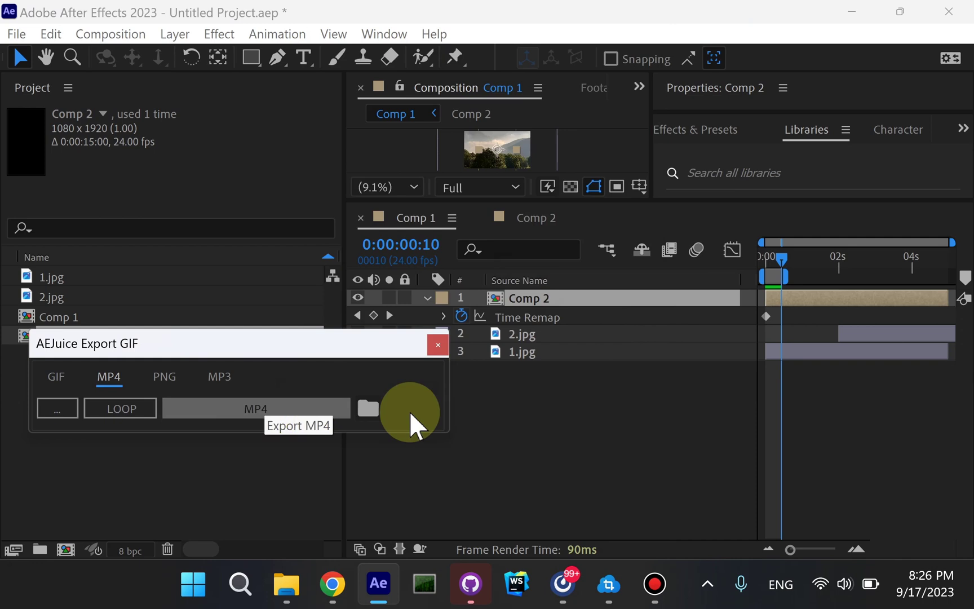
{"action": "left_click", "coordinate": [425, 410]}
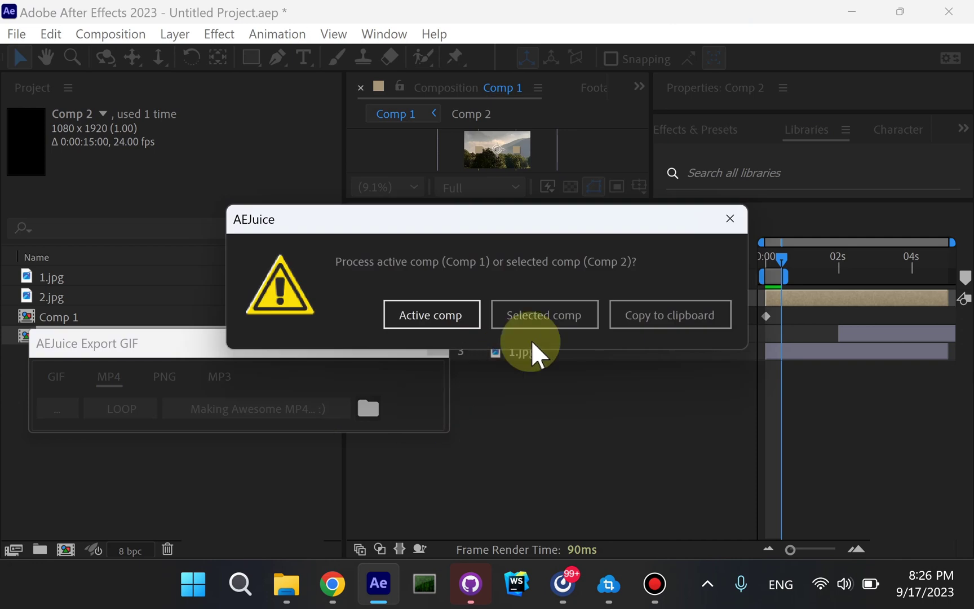
{"action": "left_click", "coordinate": [456, 315]}
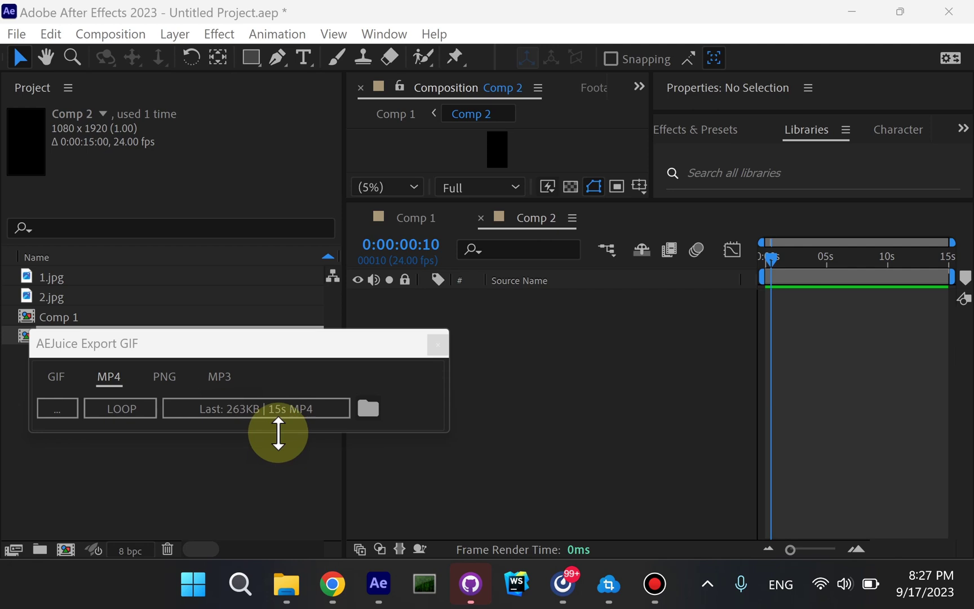
{"action": "left_click", "coordinate": [366, 415], "text": "alt"}
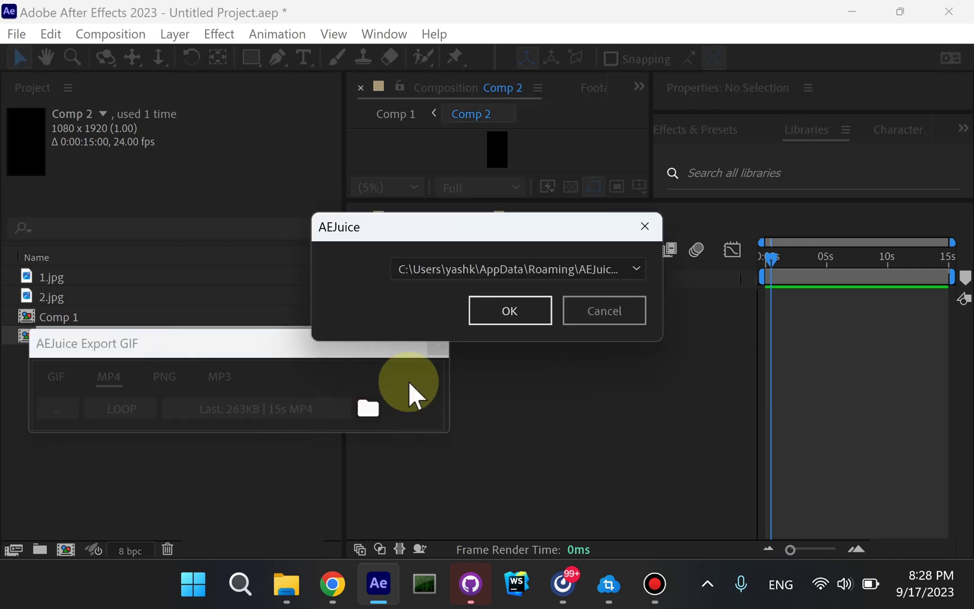
{"action": "left_click", "coordinate": [637, 269]}
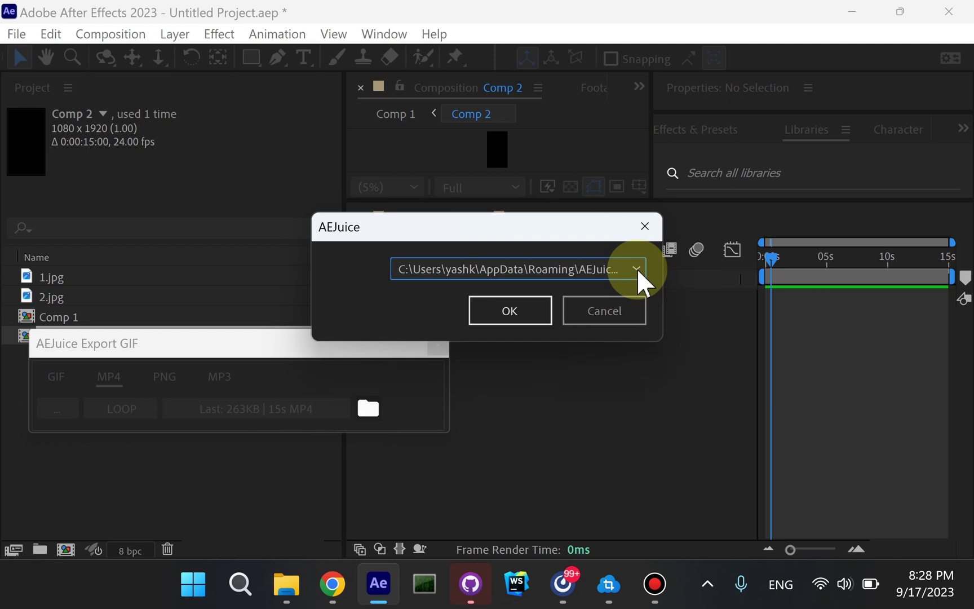
{"action": "left_click", "coordinate": [636, 268]}
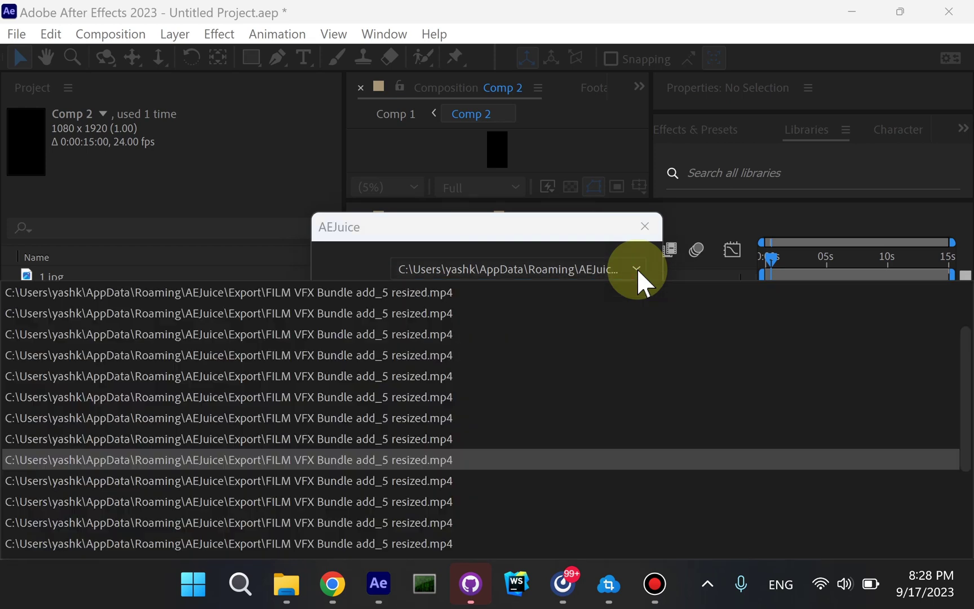
{"action": "left_click", "coordinate": [545, 354]}
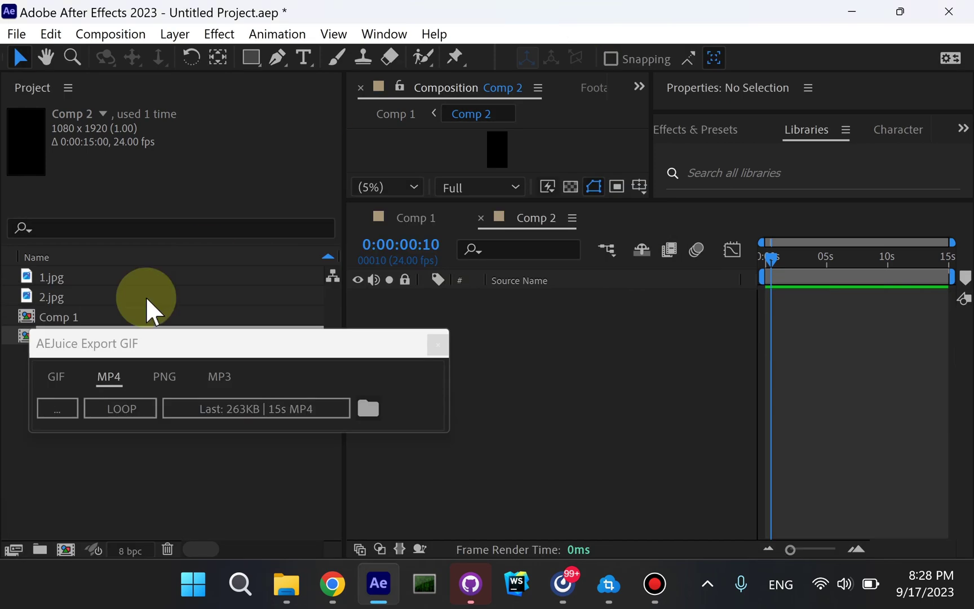
{"action": "left_click", "coordinate": [68, 401]}
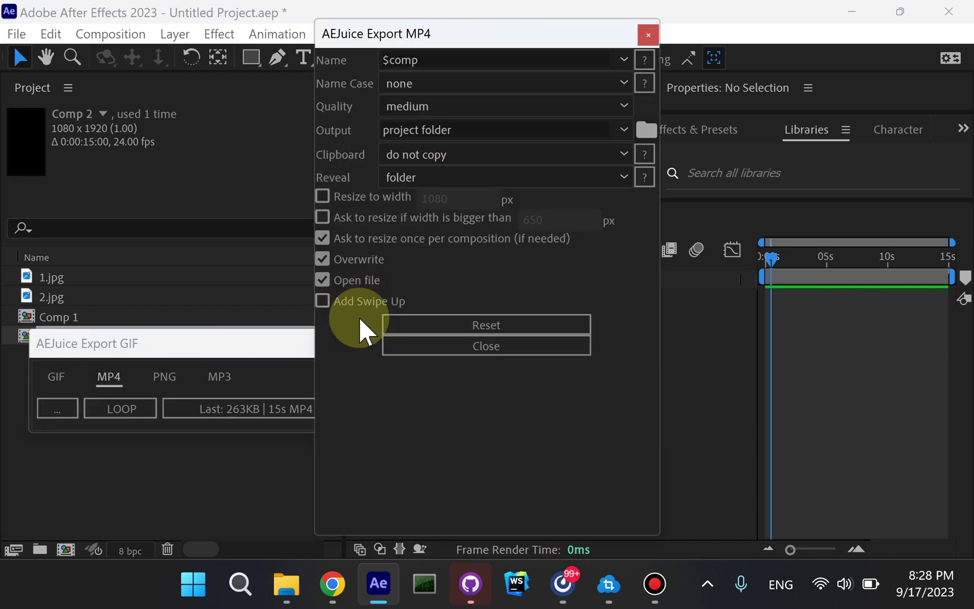
{"action": "left_click", "coordinate": [649, 34]}
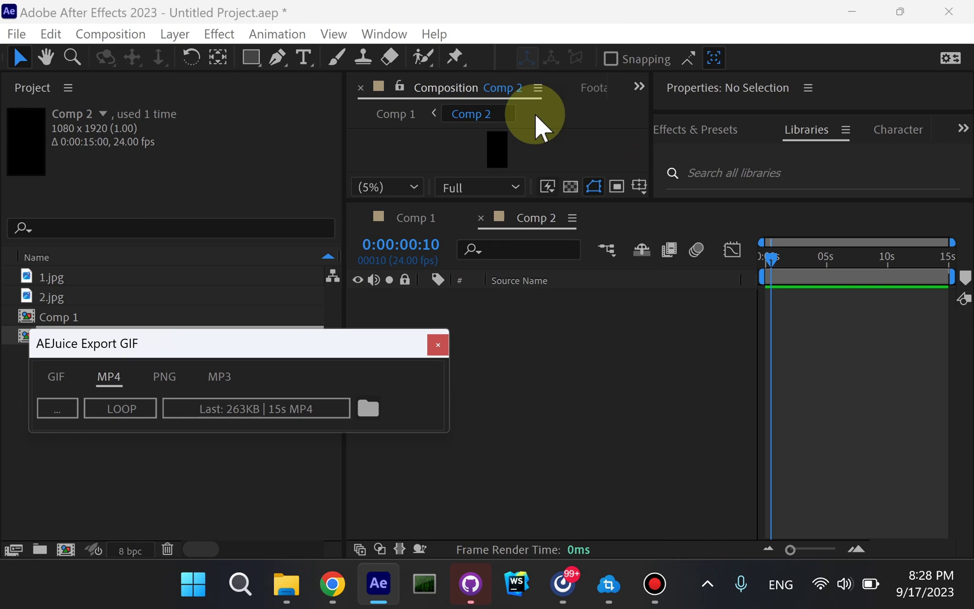